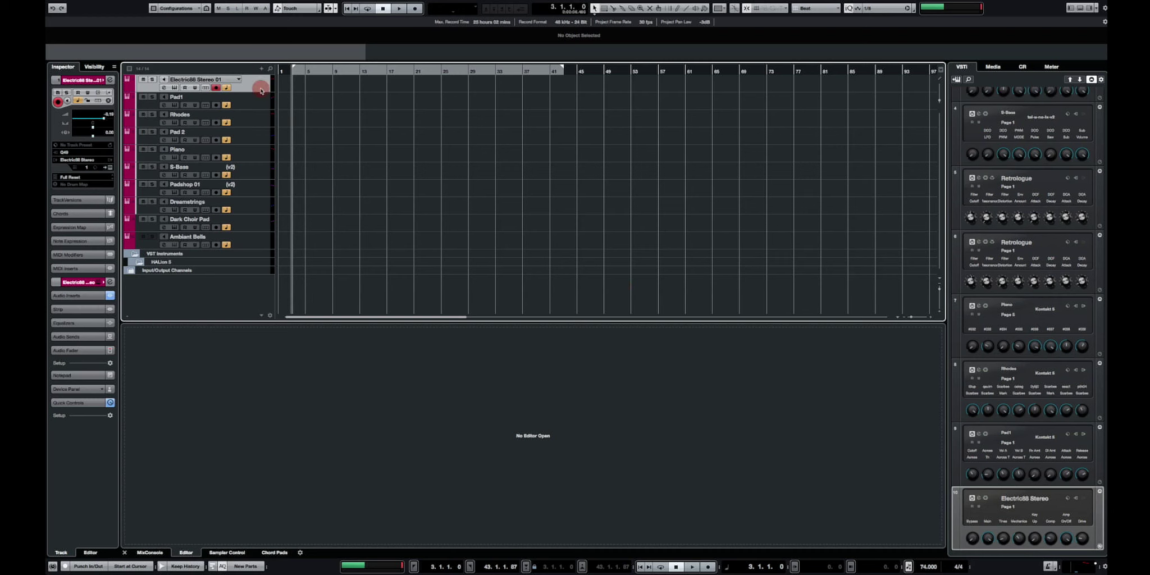
Select the instrument tracks from Electric88 Stereo 01 to Dark Choir Pad, ending with only Electric88 Stereo 01 selected
left_click(255, 238)
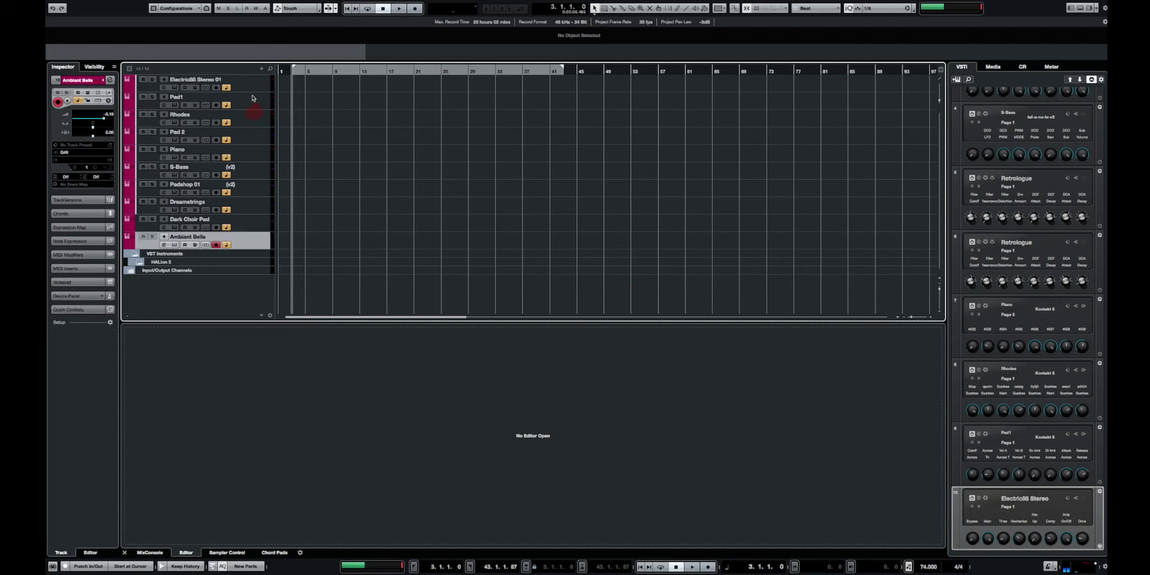
left_click(249, 84)
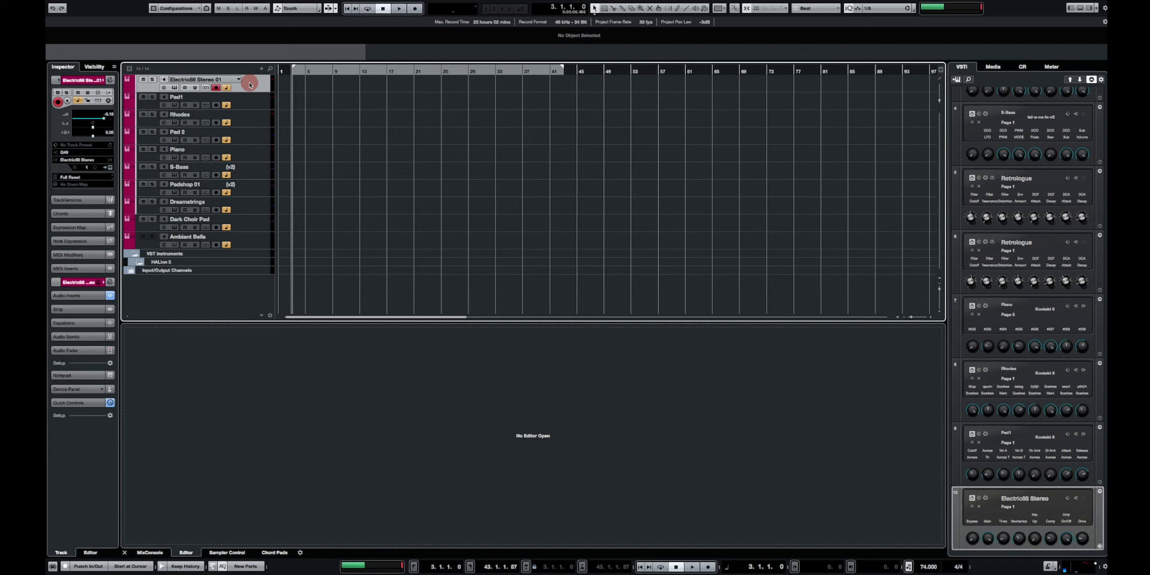
left_click(254, 227, "shift")
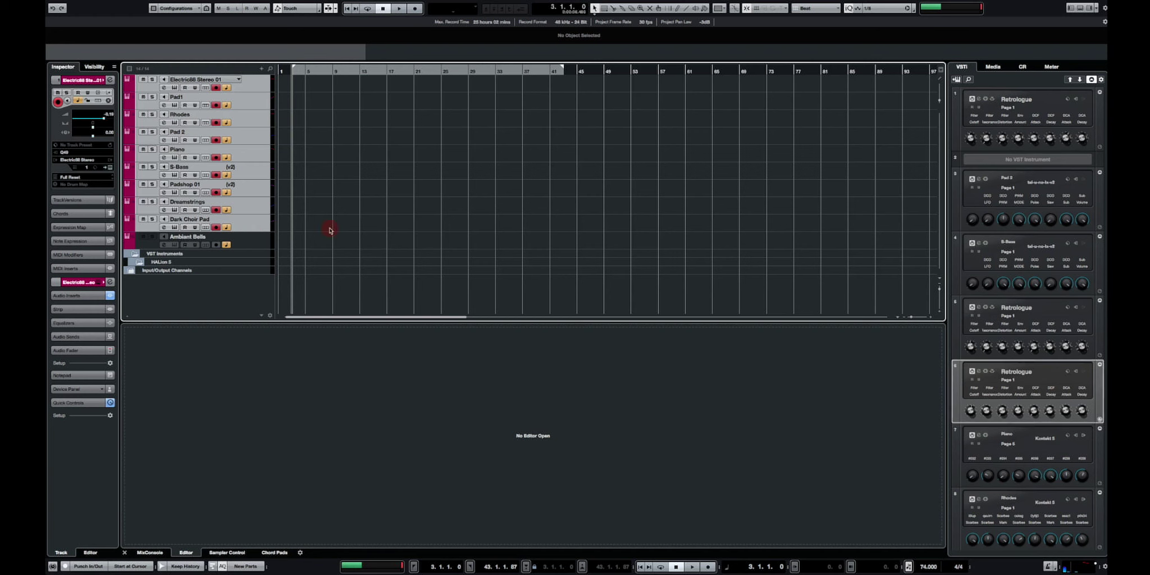
left_click(259, 85)
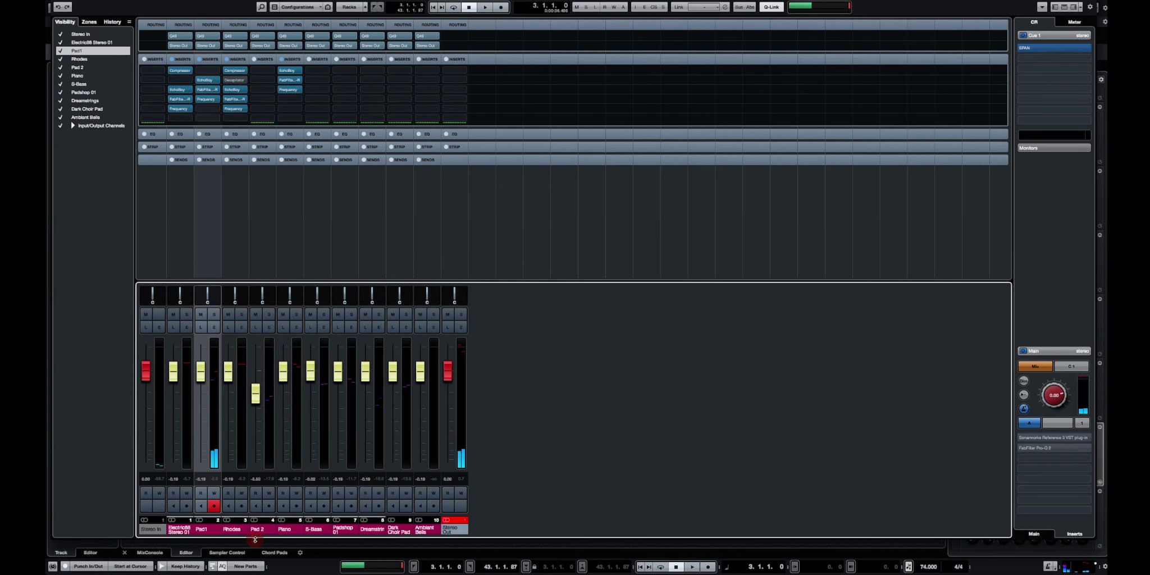
Step through the Rhodes, Pad 2, Piano, bass and Padshop 01 channels in the MixConsole
left_click(237, 534)
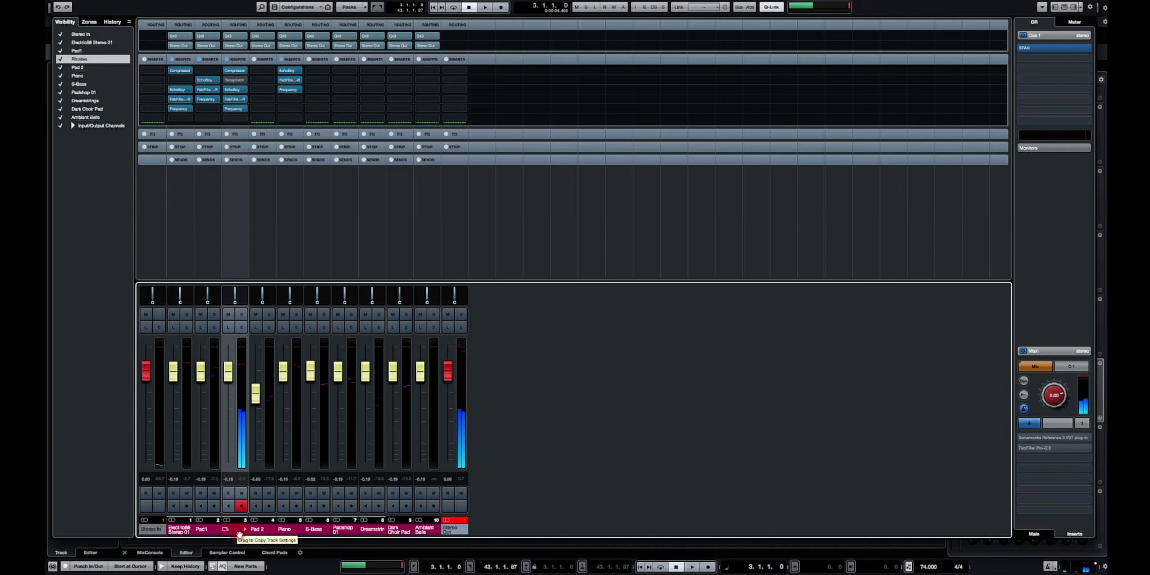
left_click(256, 495)
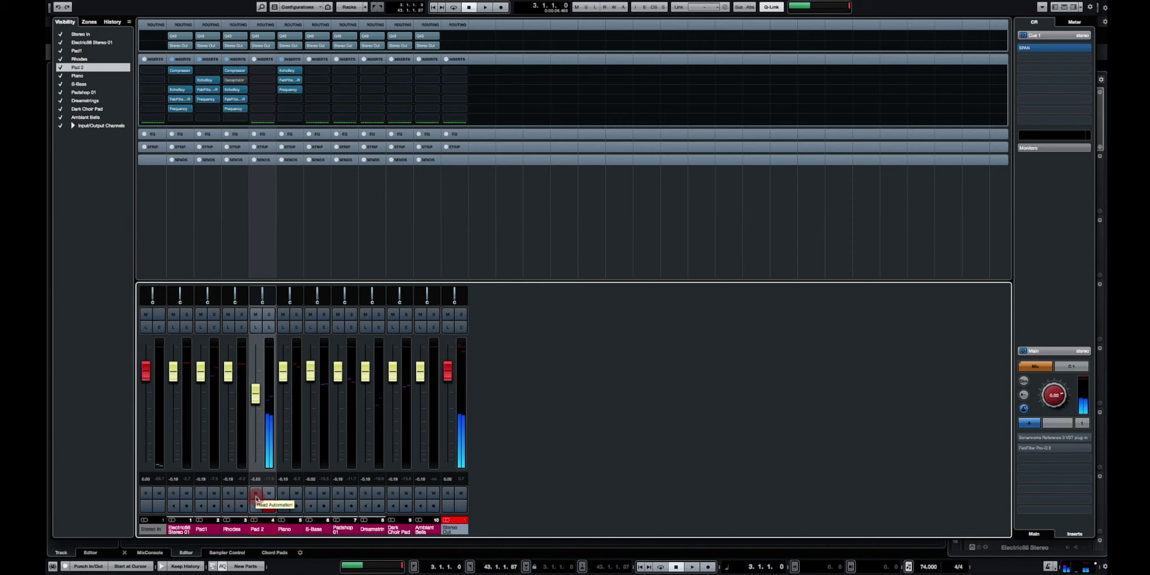
key("Down")
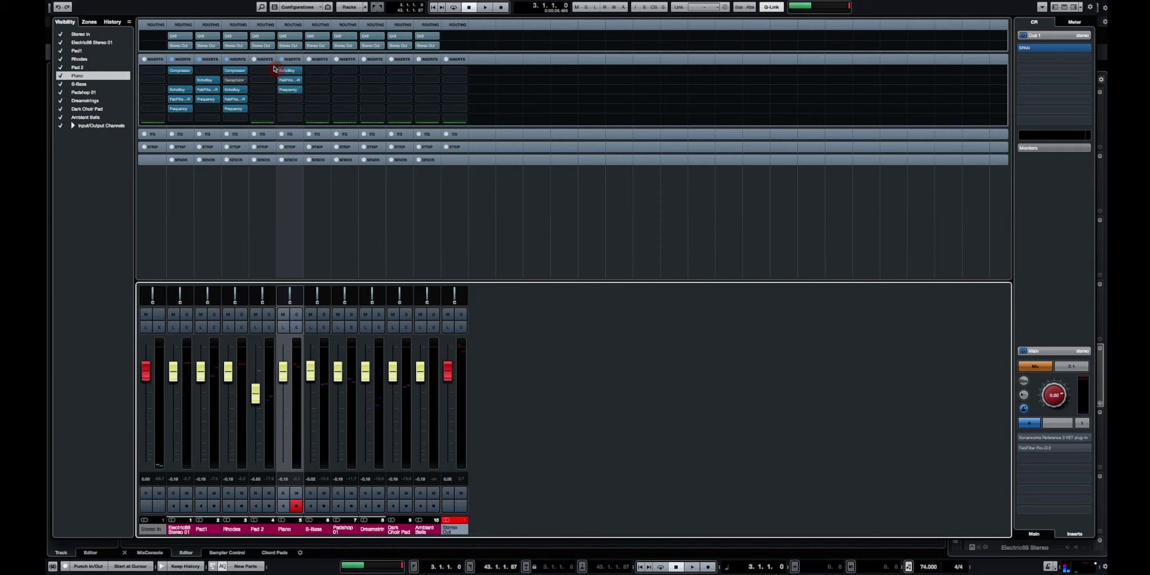
left_click(313, 529)
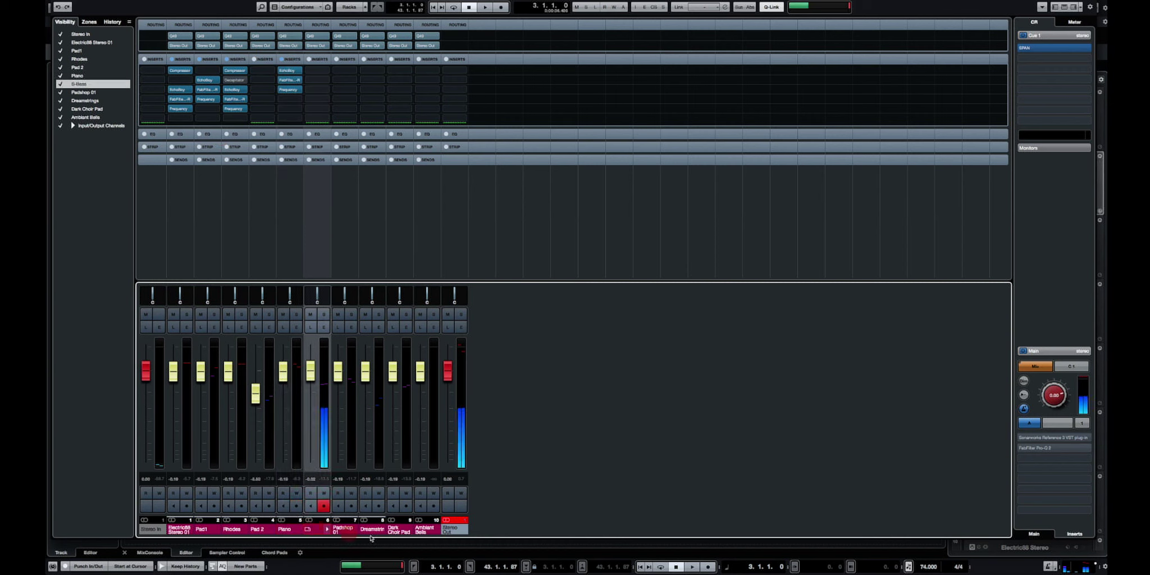
left_click(341, 531)
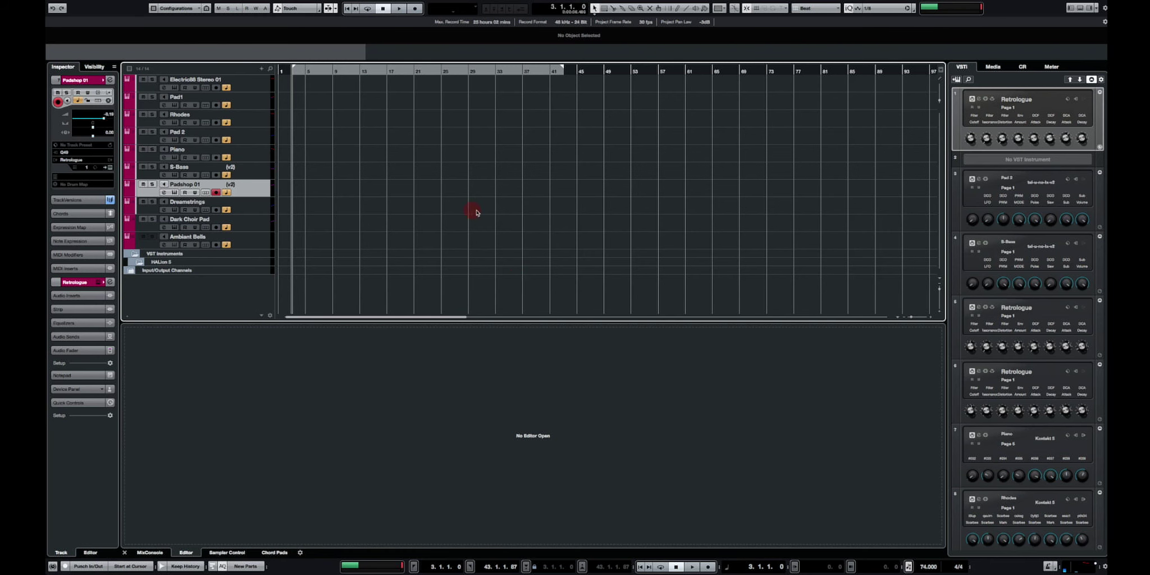
Select tracks Electric88 Stereo 01 through Ambient Bells and export them as KEYS SOUNDS 2018.xml
left_click(255, 86)
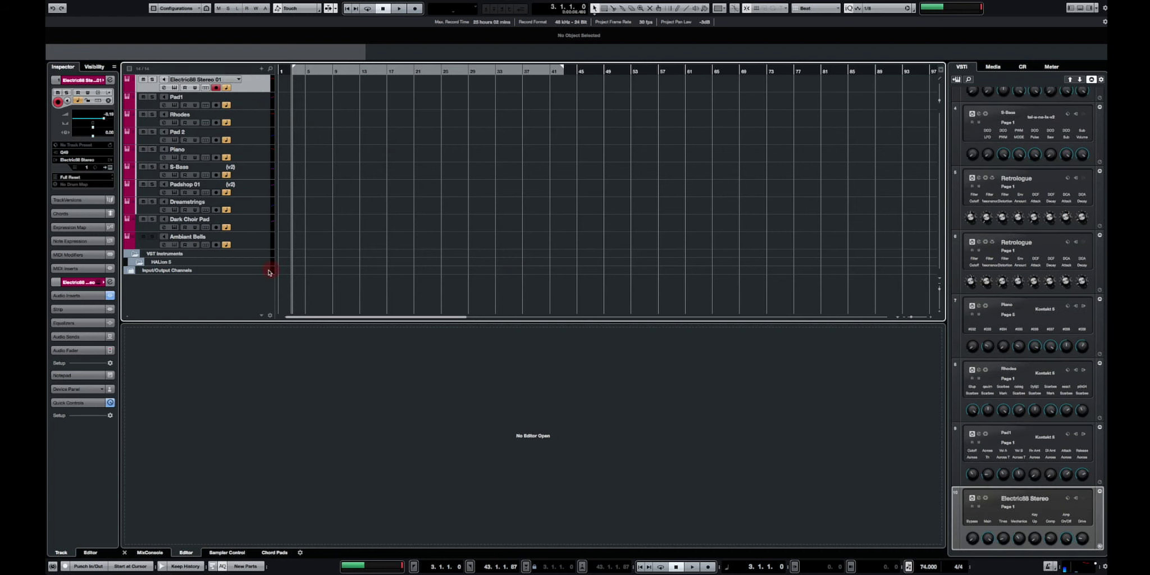
left_click(256, 241, "shift")
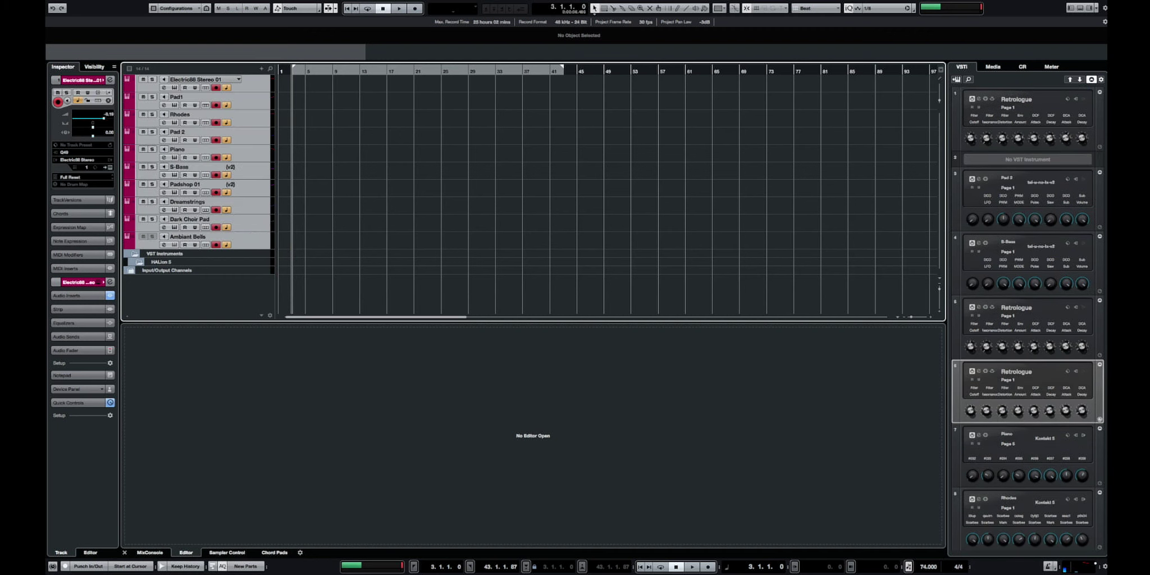
left_click(106, 0)
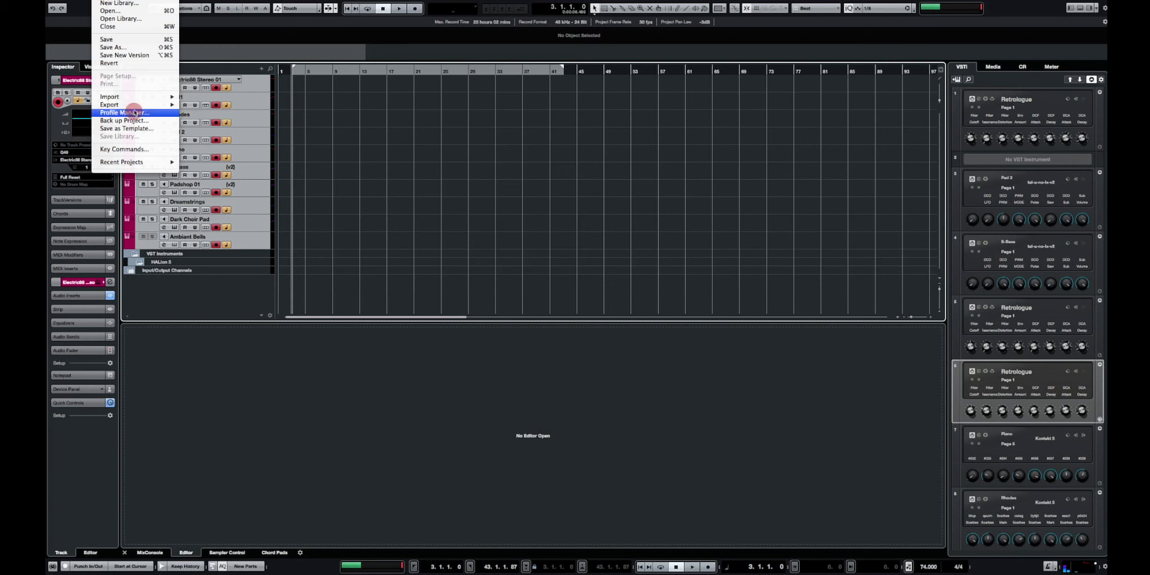
mouse_move(132, 105)
left_click(225, 115)
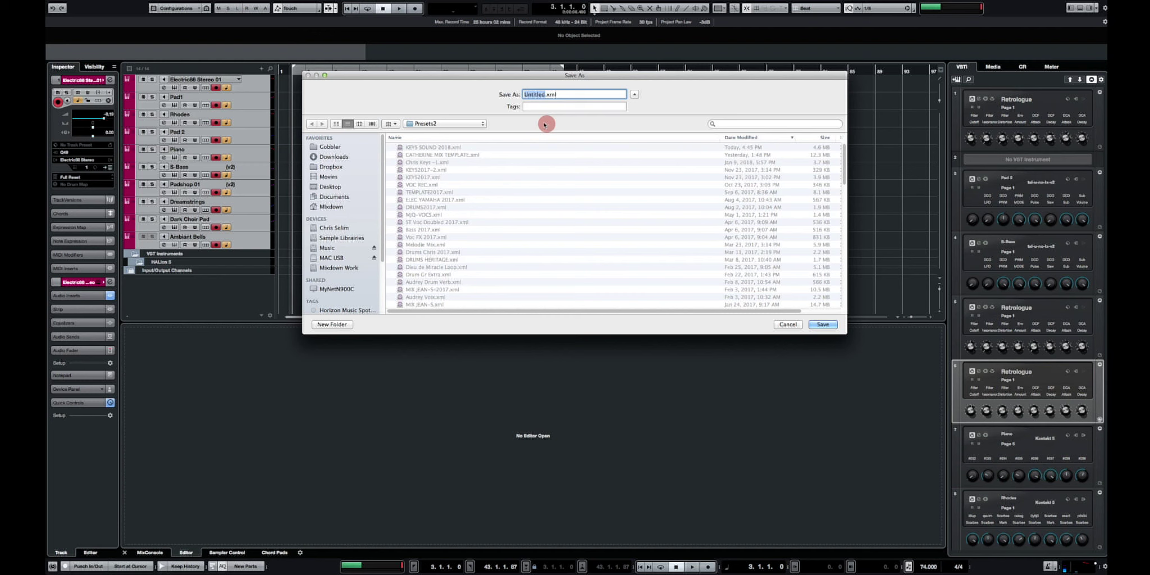
left_click(437, 149)
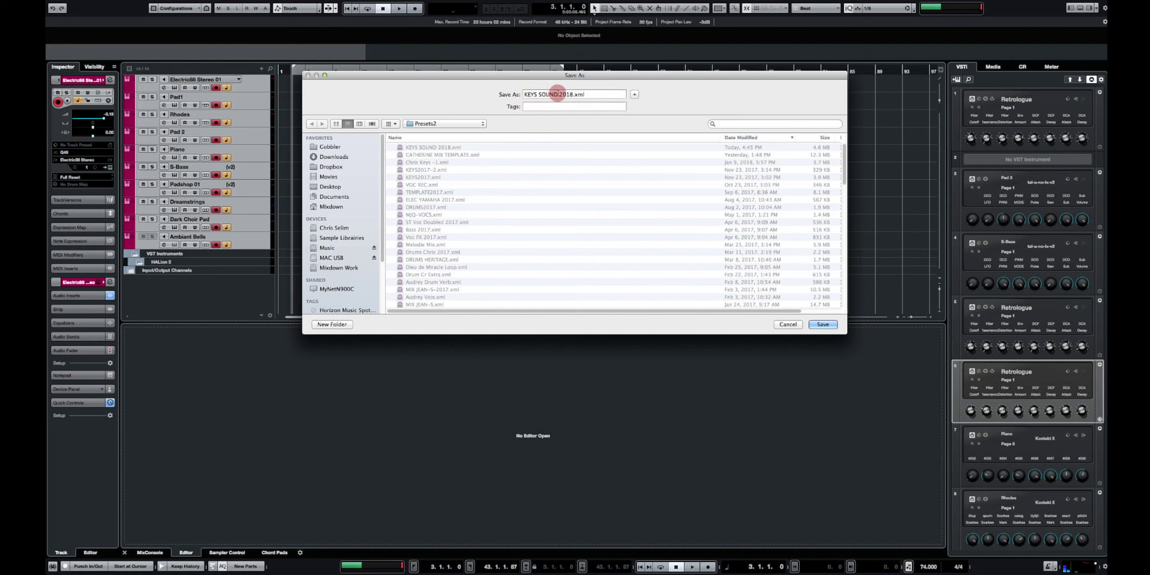
type("S")
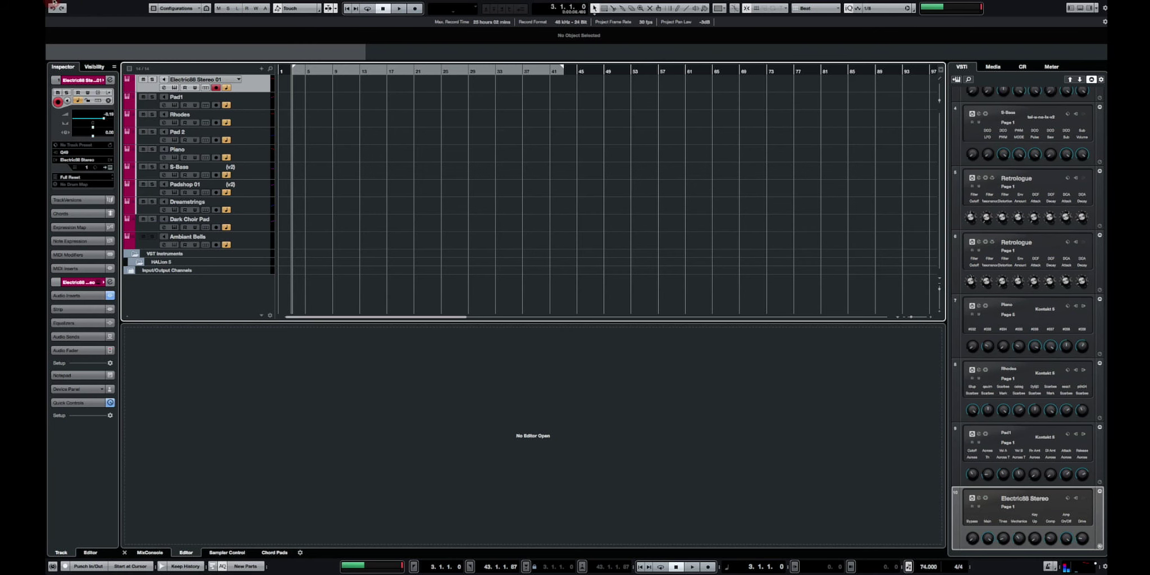
Close the current project without saving, then import the KEYS SOUNDS 2018.xml track archive into the mix project
left_click(53, 3)
left_click(541, 175)
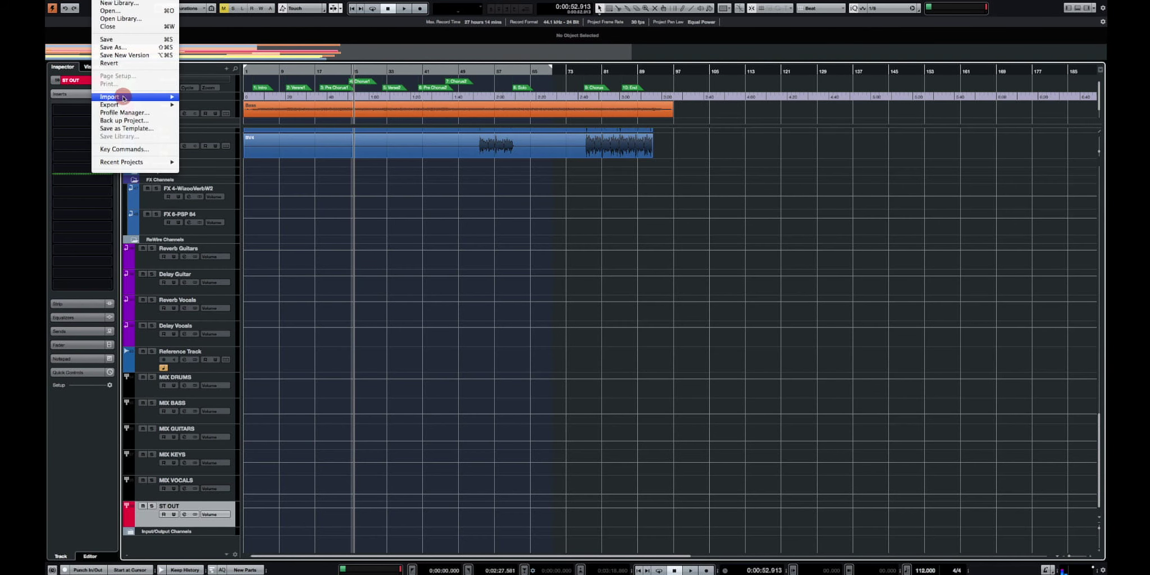
mouse_move(140, 97)
left_click(226, 100)
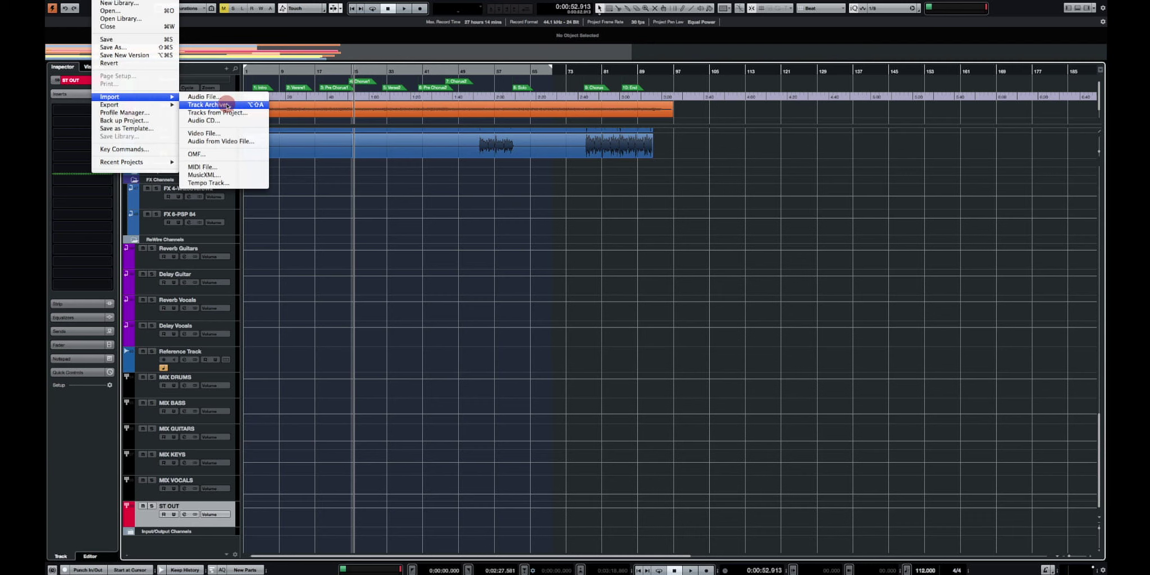
left_click(227, 105)
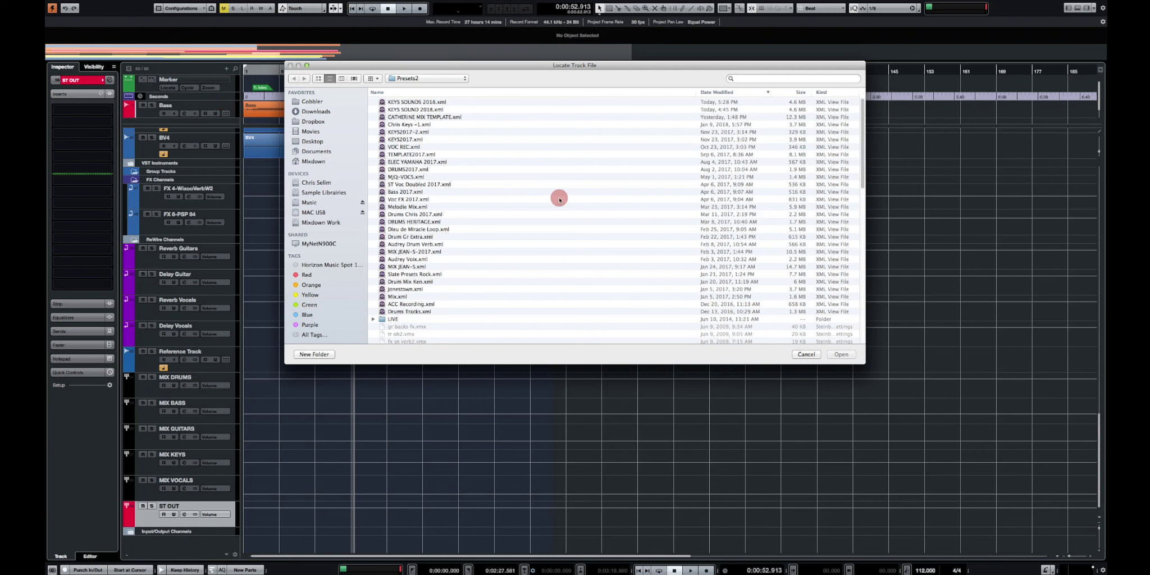
left_click(443, 110)
left_click(440, 103)
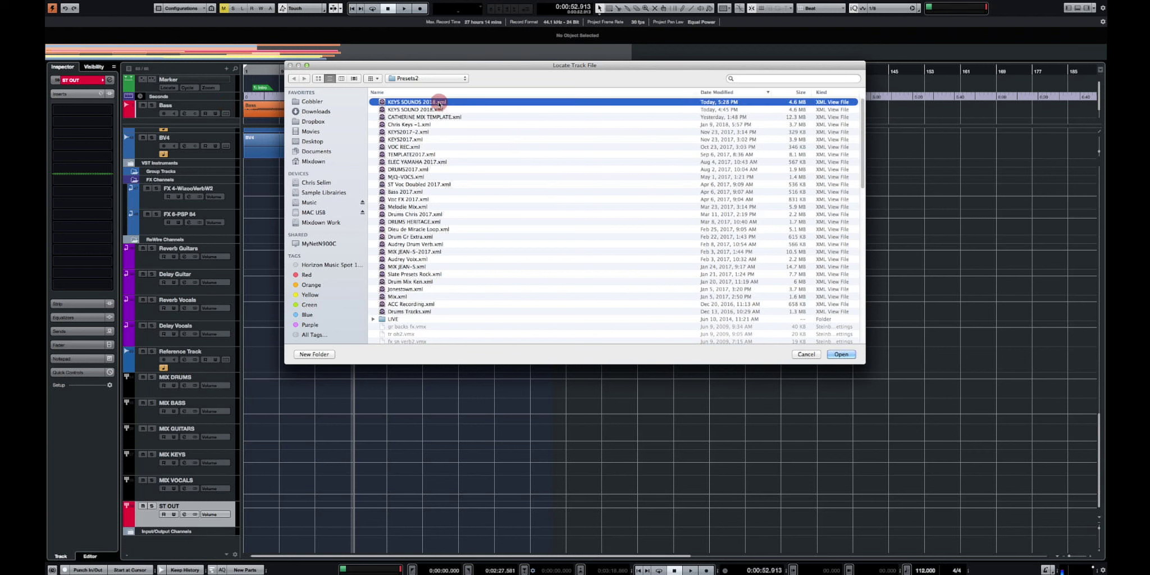
left_click(841, 354)
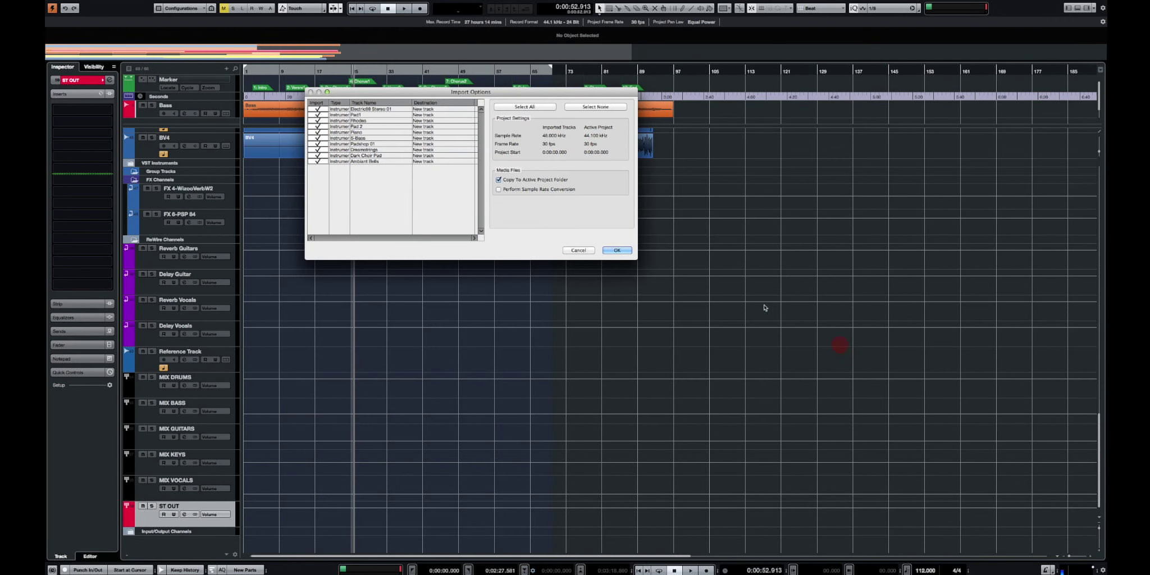
Import every archived instrument track except Ambient Bells
left_click(446, 103)
left_click(324, 165)
left_click(617, 250)
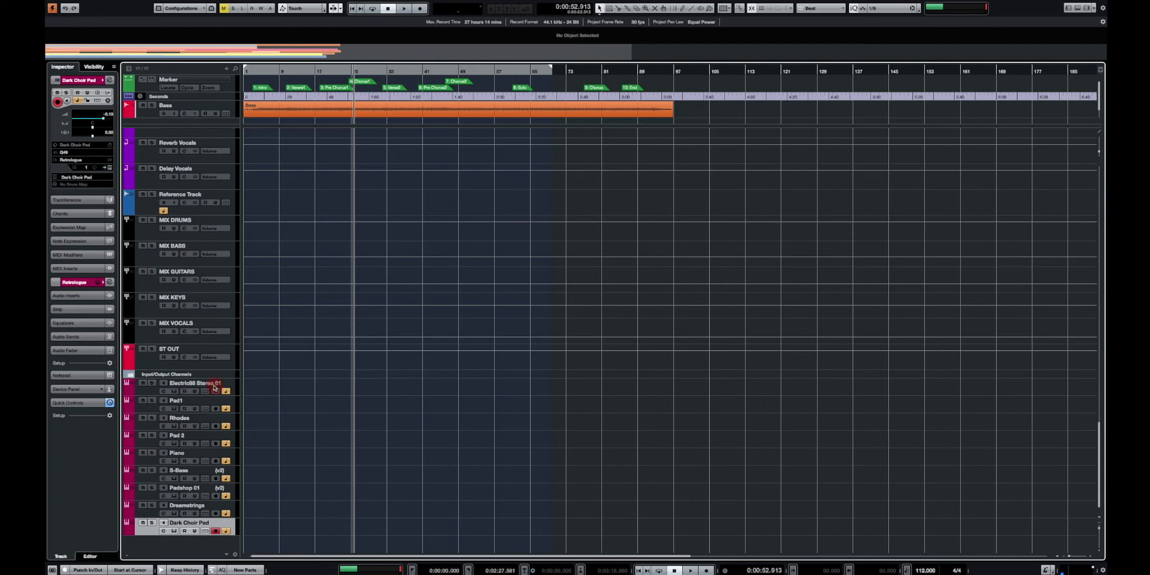
Check the imported Electric88 Stereo 01, Pad1 and Rhodes tracks, enabling Read automation on Pad1
left_click(214, 387)
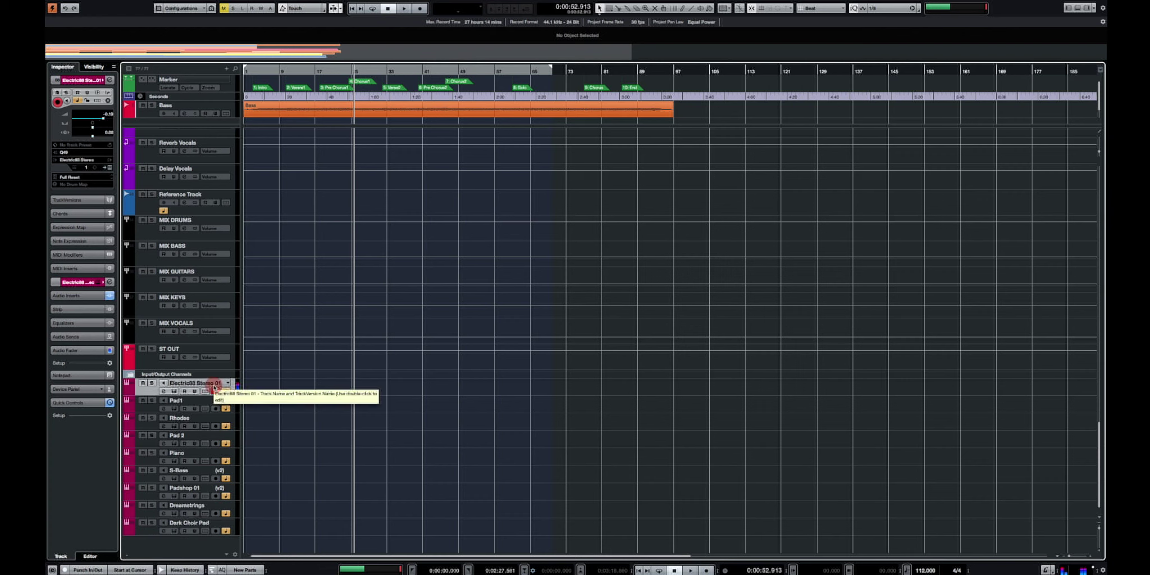
left_click(191, 405)
left_click(187, 409)
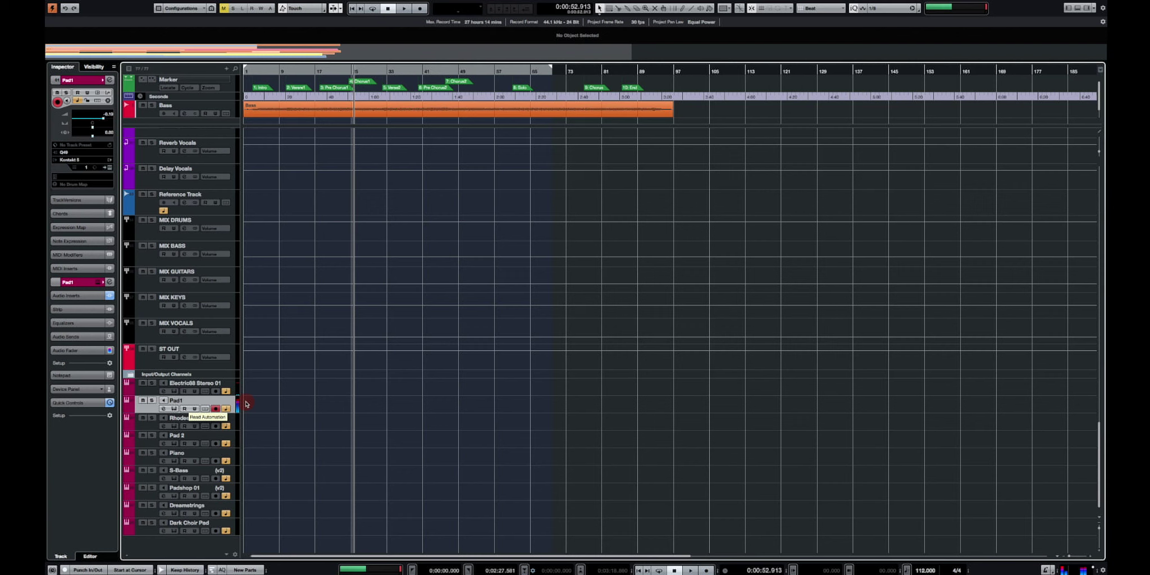
left_click(236, 418)
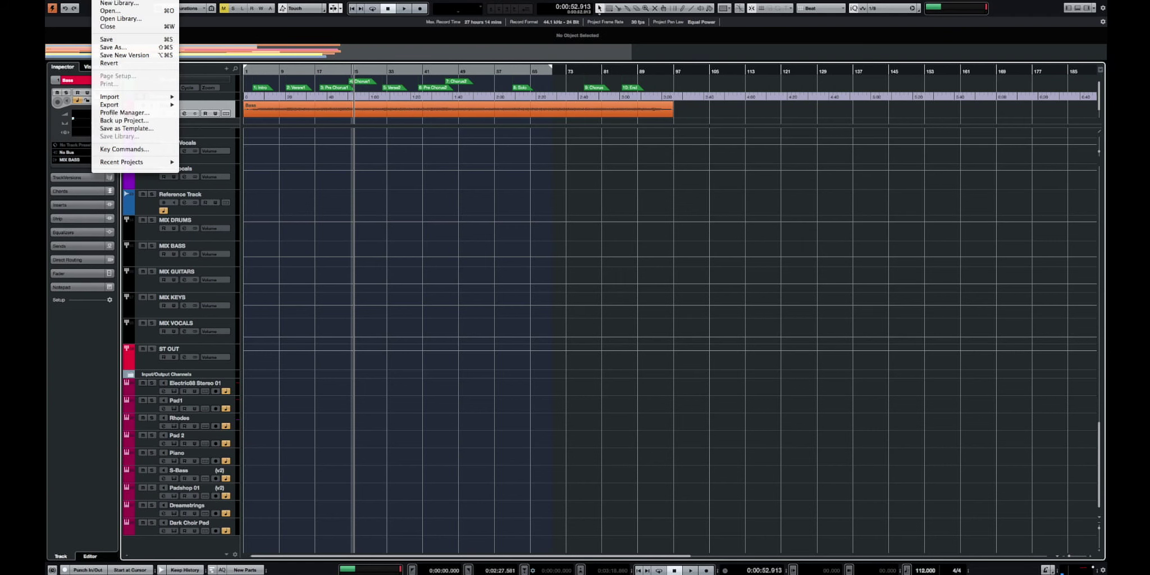
Cancel the Save as Template dialog and bring up the Steinberg Hub template list instead
left_click(124, 129)
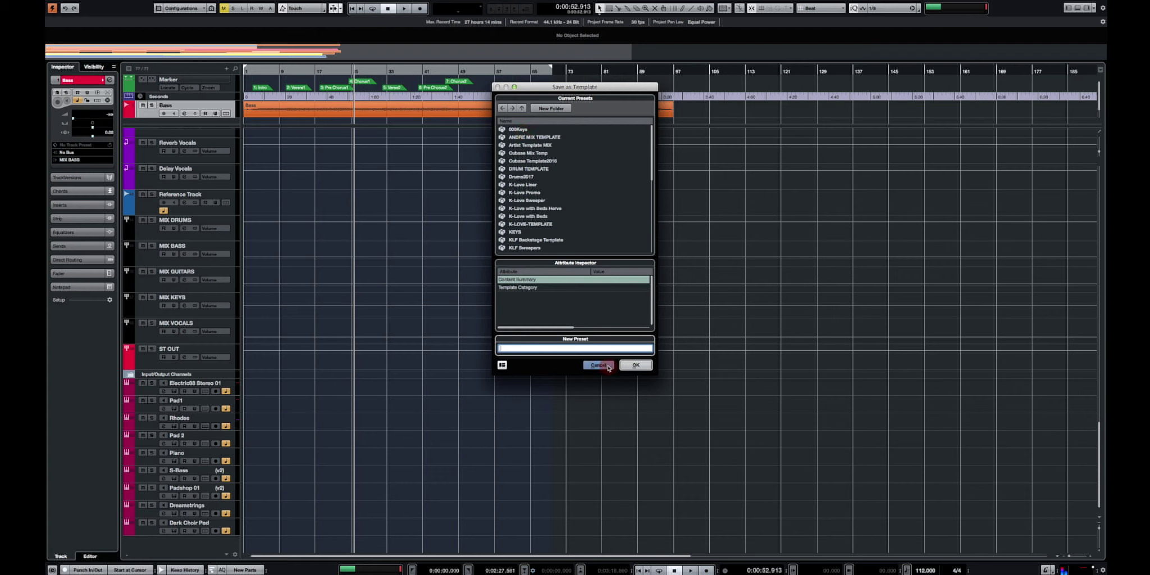
left_click(518, 287)
left_click(567, 345)
left_click(599, 366)
left_click(256, 73)
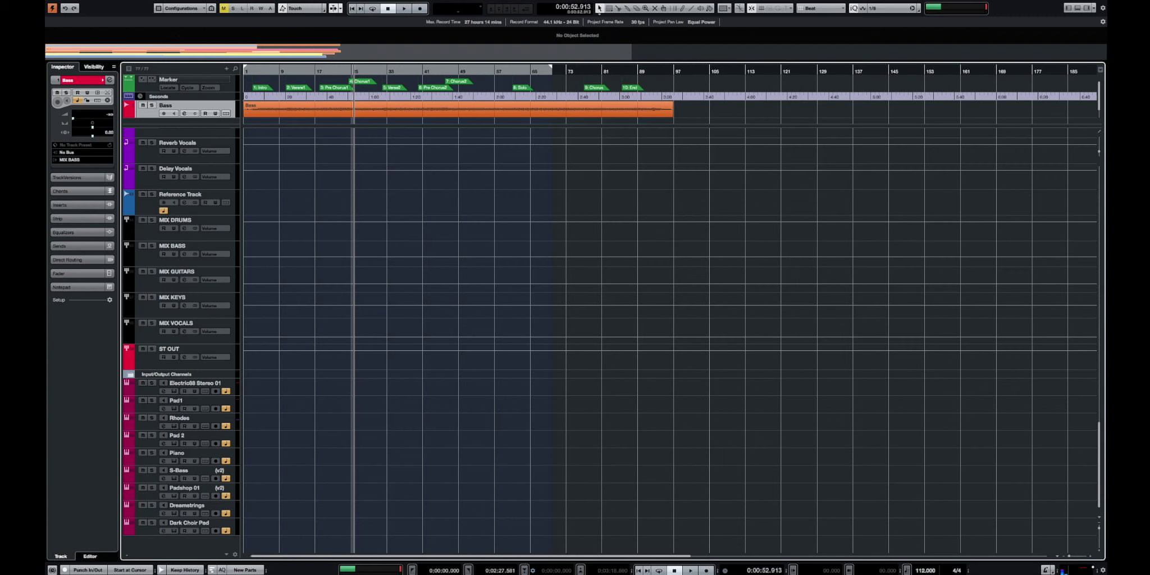
left_click(107, 0)
left_click(113, 0)
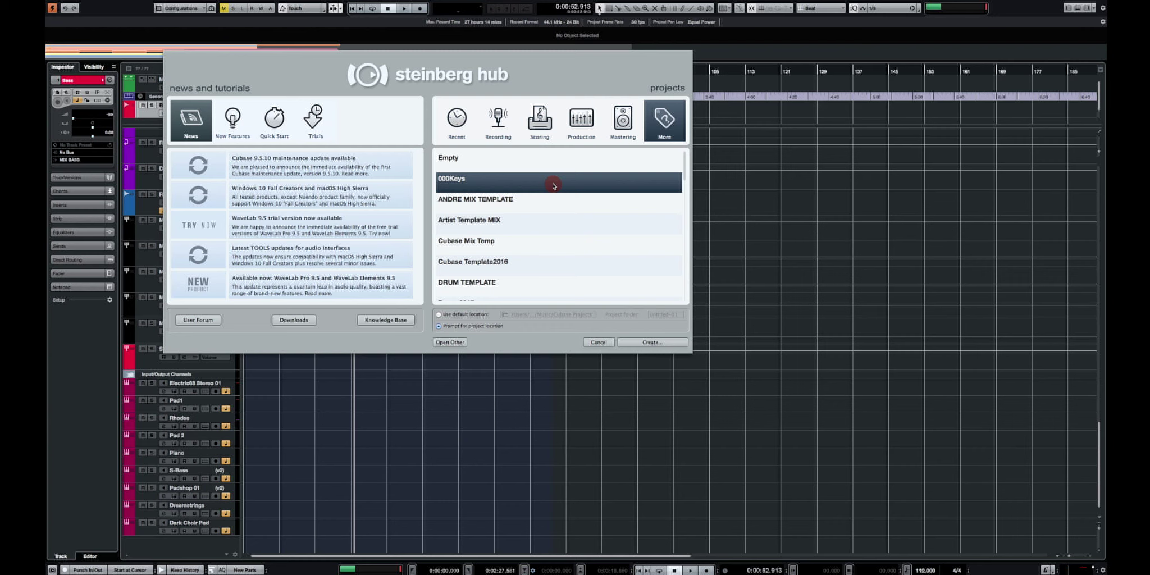
Cancel the Steinberg Hub to get back to the mix project
left_click(598, 342)
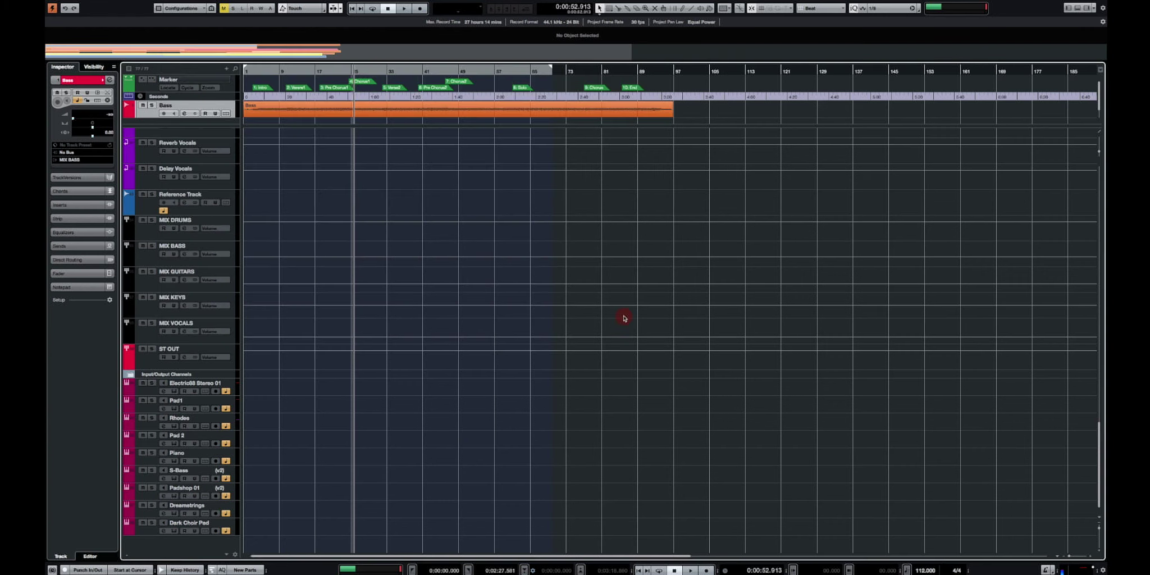